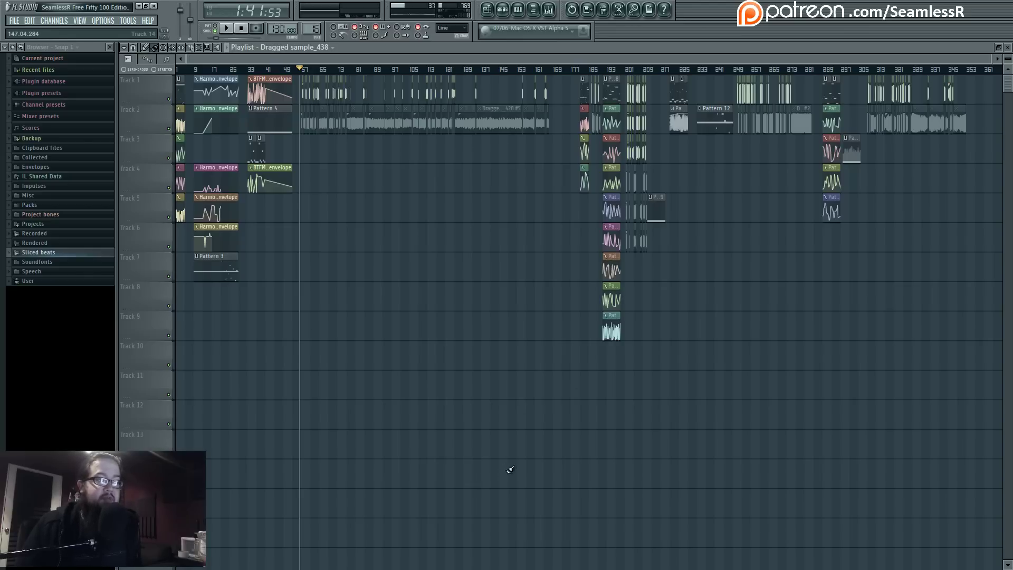
# Play the arrangement from bar 57, auditioning successive audio slices on tracks 1 and 2 up to bar 73
pyautogui.scroll(9, 312, 294)
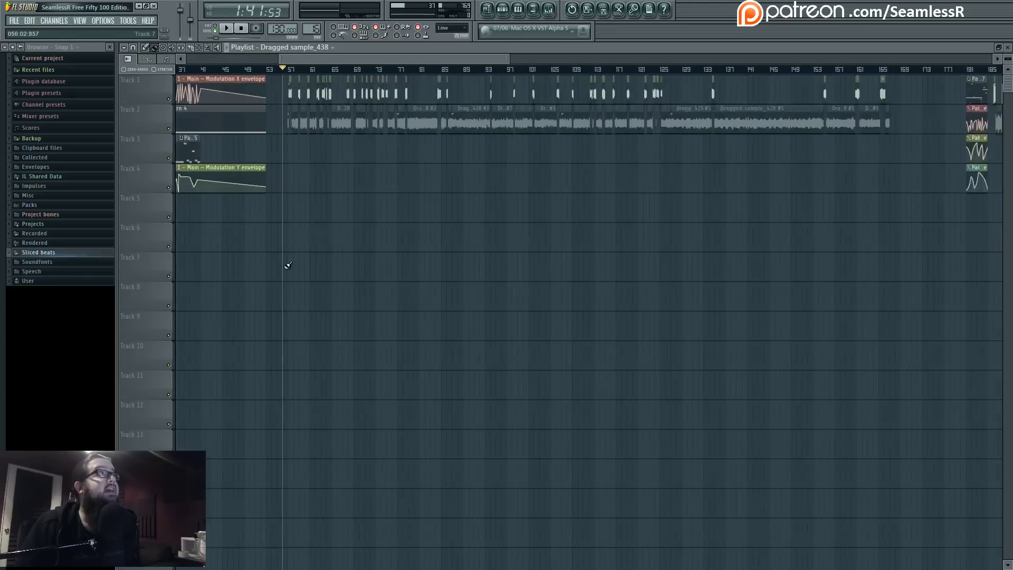
pyautogui.press('space')
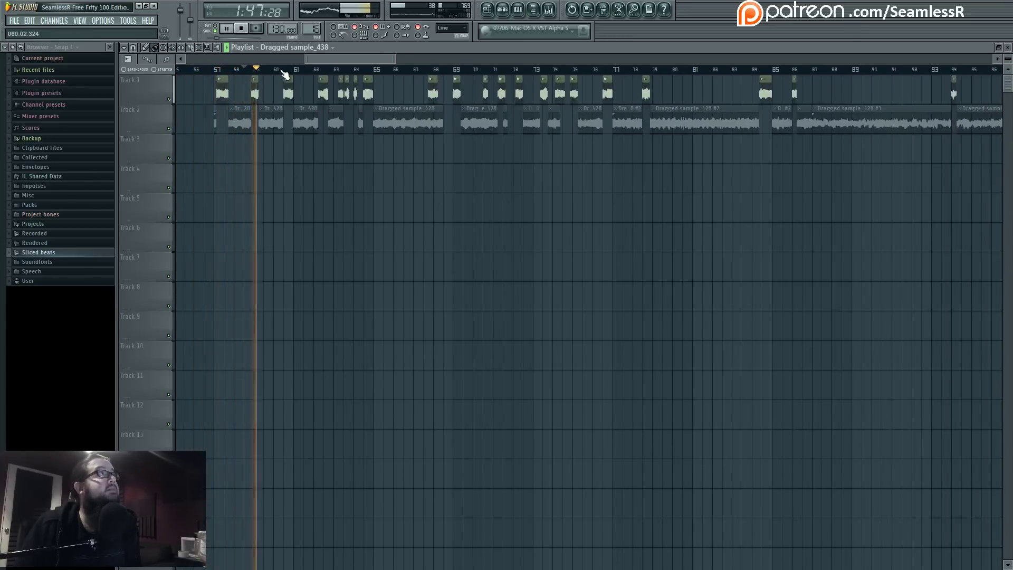
pyautogui.click(284, 70)
pyautogui.click(315, 71)
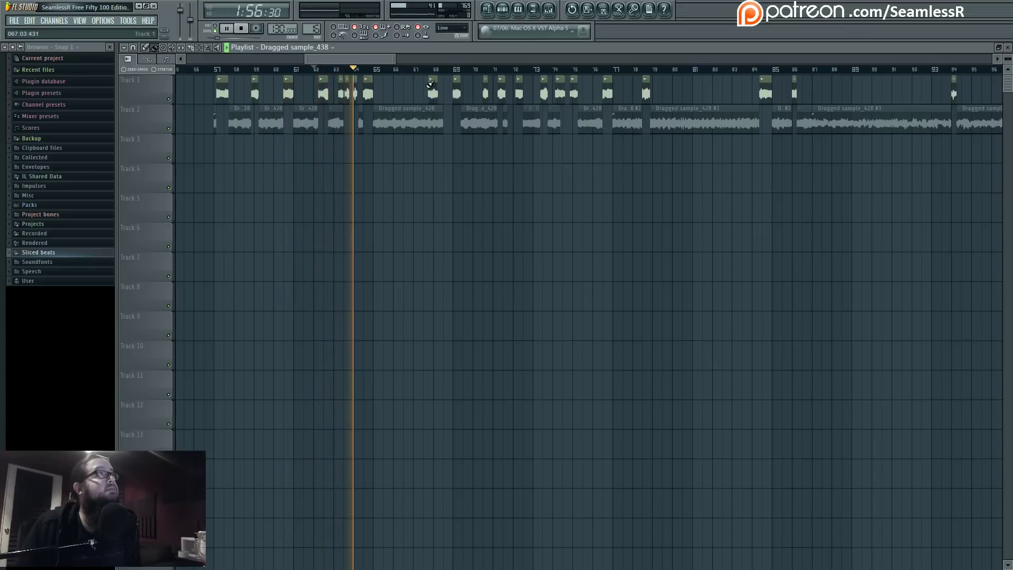
pyautogui.click(427, 71)
pyautogui.click(454, 71)
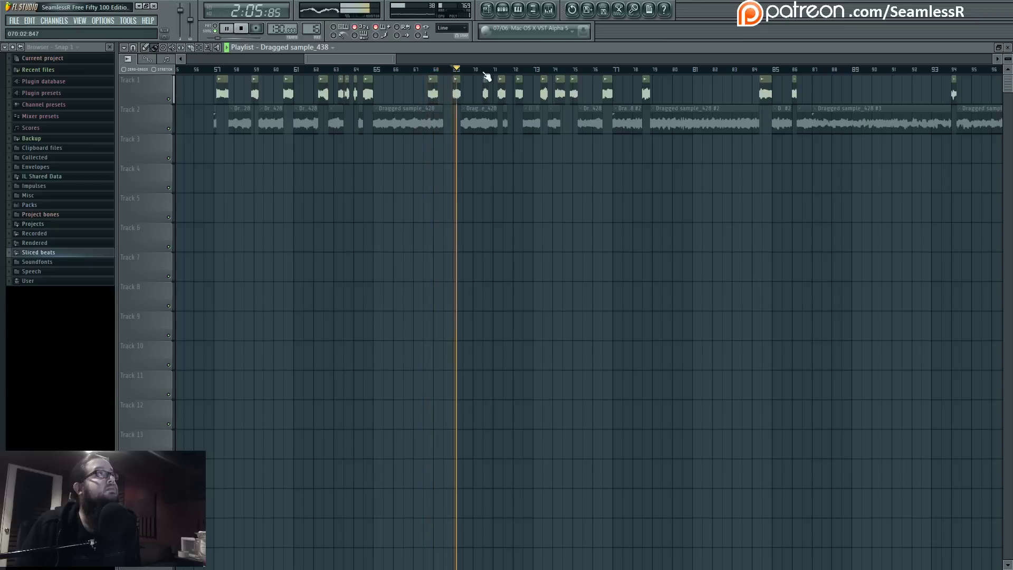
pyautogui.click(482, 71)
pyautogui.click(496, 71)
pyautogui.click(514, 71)
pyautogui.click(537, 71)
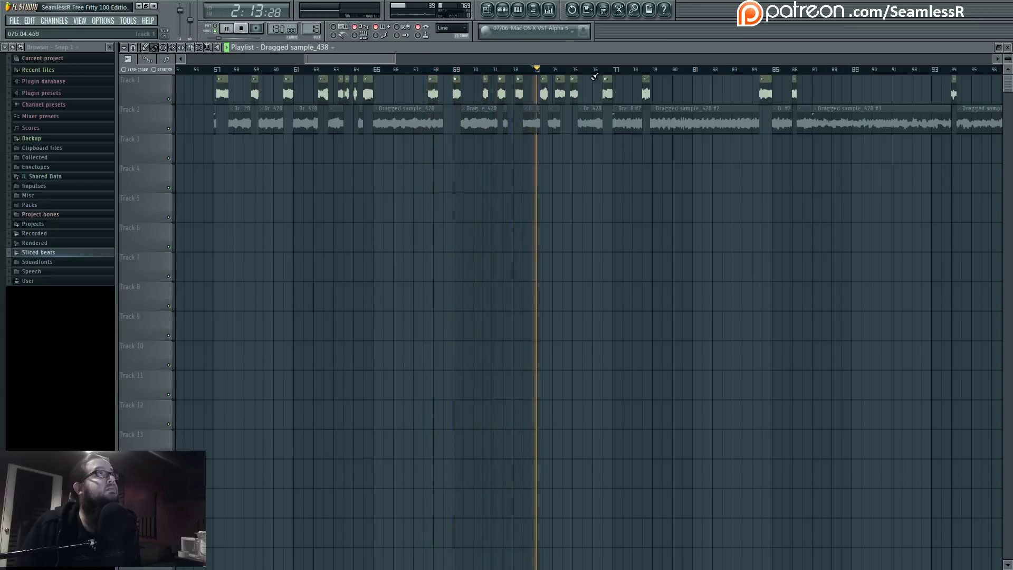
# Audition the audio slices on tracks 1 and 2 between bars 73 and 94
pyautogui.moveTo(603, 88); pyautogui.dragTo(475, 147)
pyautogui.scroll(4, 448, 150)
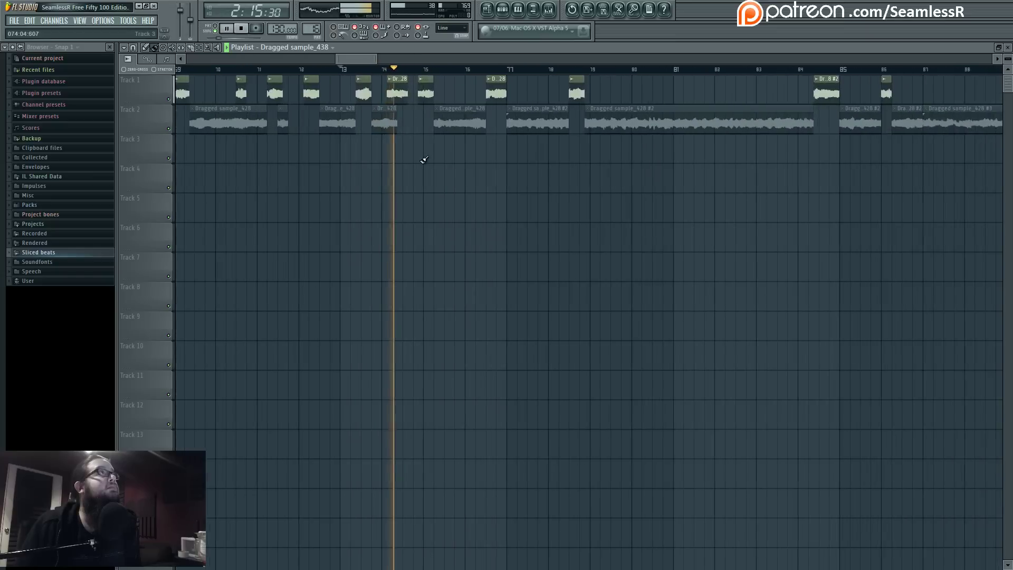
pyautogui.moveTo(1012, 62); pyautogui.dragTo(1010, 79)
pyautogui.scroll(4, 547, 199)
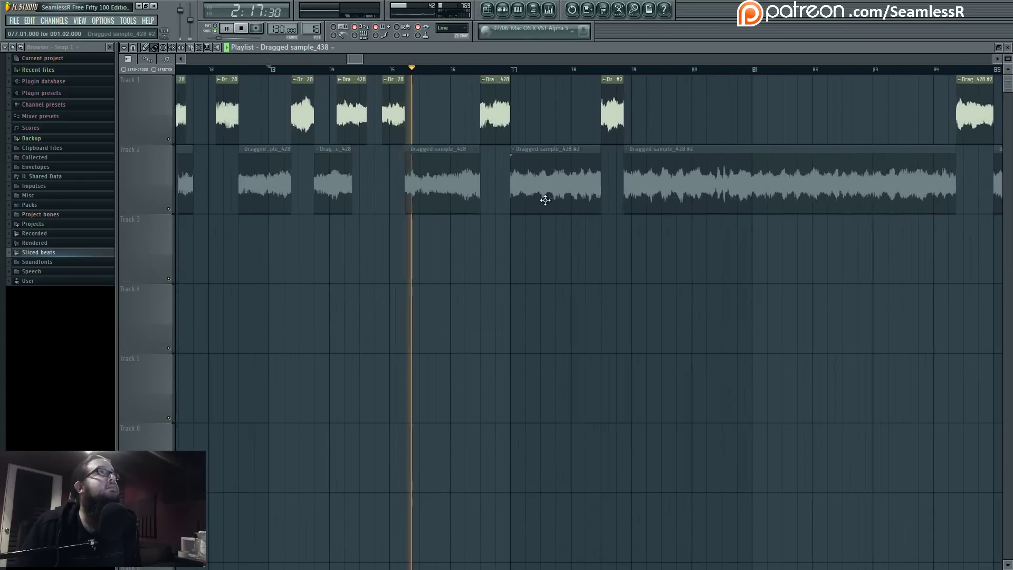
pyautogui.click(416, 72)
pyautogui.click(629, 69)
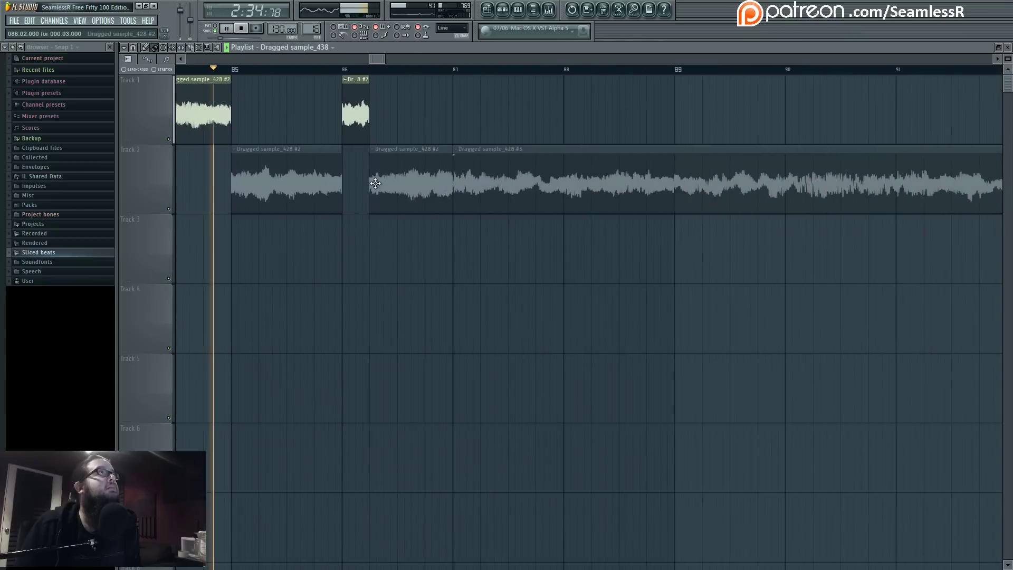
pyautogui.click(327, 70)
pyautogui.click(674, 72)
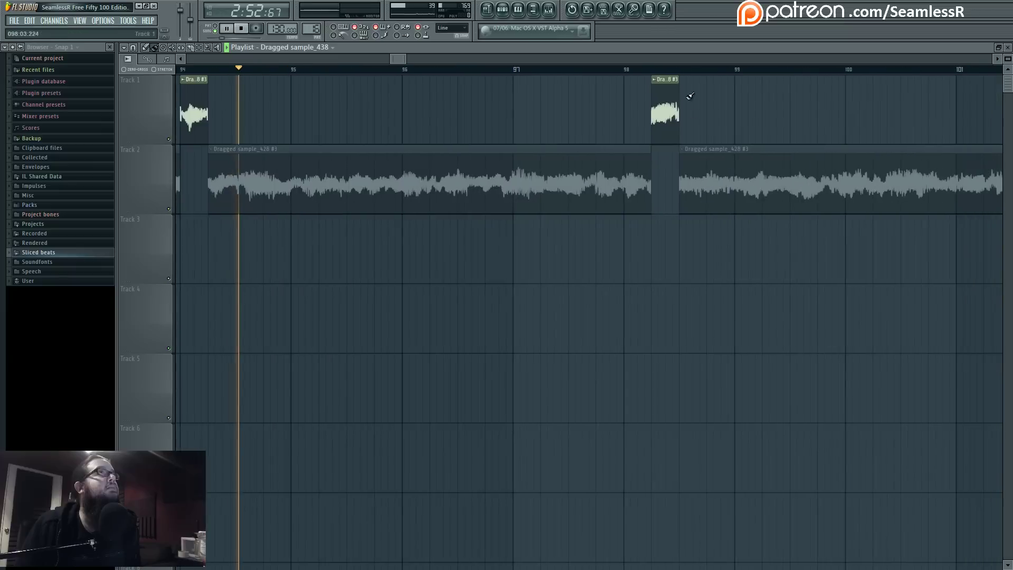
# Continue auditioning the track 1 and 2 slices from bar 98 to about bar 112
pyautogui.click(630, 70)
pyautogui.click(577, 70)
pyautogui.click(728, 70)
pyautogui.click(698, 70)
pyautogui.moveTo(992, 137); pyautogui.dragTo(498, 159)
pyautogui.click(547, 69)
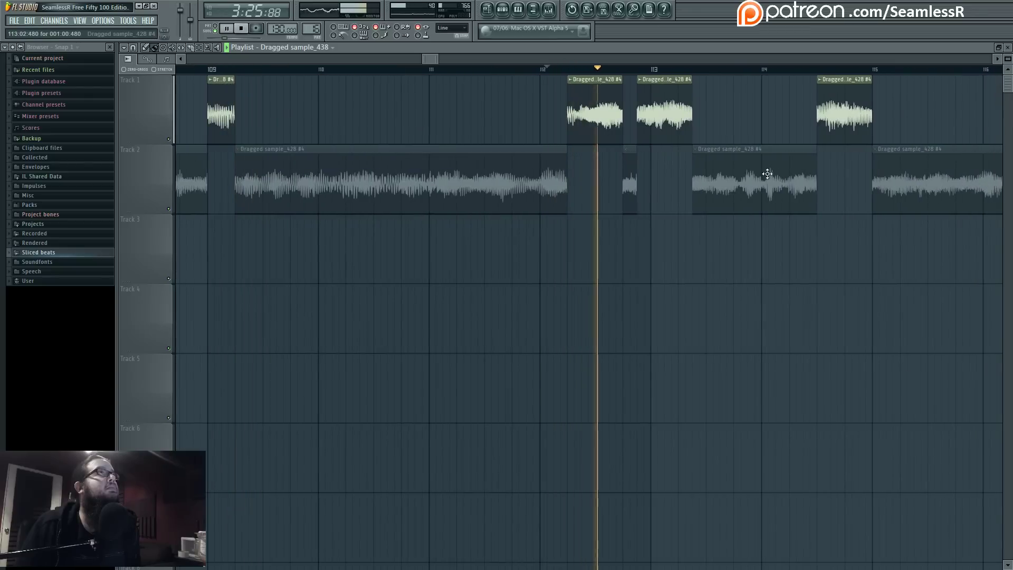
# Audition the Dragged sample_428 #4 slices from about bar 114 to bar 125
pyautogui.moveTo(831, 161); pyautogui.dragTo(565, 140)
pyautogui.click(539, 70)
pyautogui.moveTo(742, 134); pyautogui.dragTo(482, 113)
pyautogui.click(485, 70)
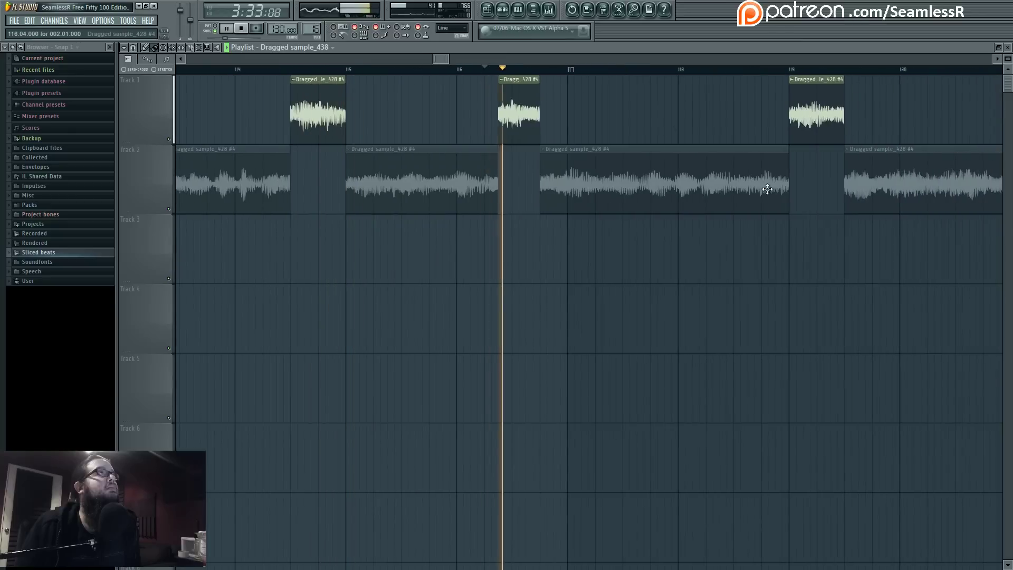
pyautogui.moveTo(773, 169); pyautogui.dragTo(516, 185)
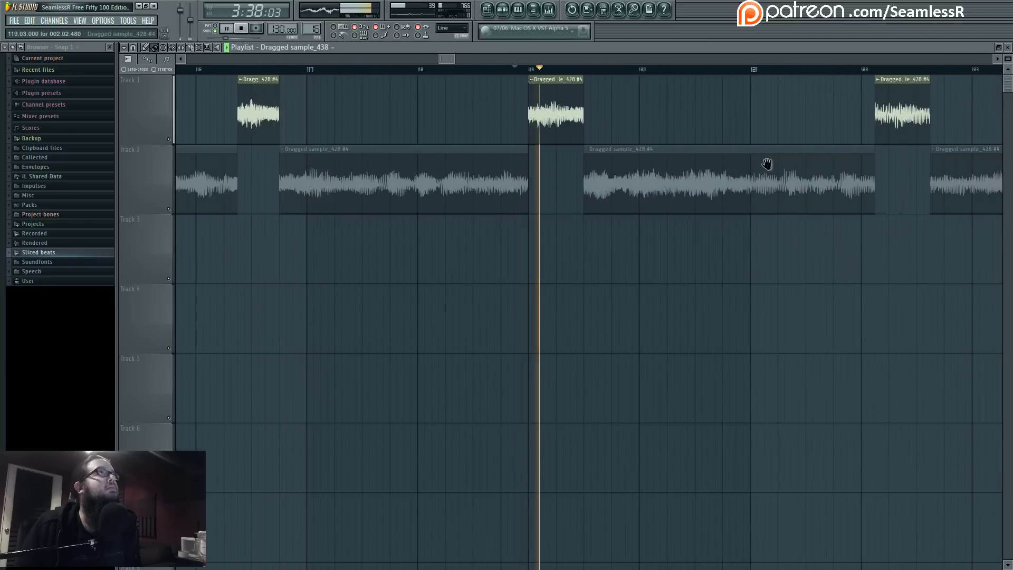
pyautogui.moveTo(809, 157); pyautogui.dragTo(433, 154)
pyautogui.click(486, 70)
pyautogui.click(664, 70)
pyautogui.moveTo(782, 158); pyautogui.dragTo(553, 166)
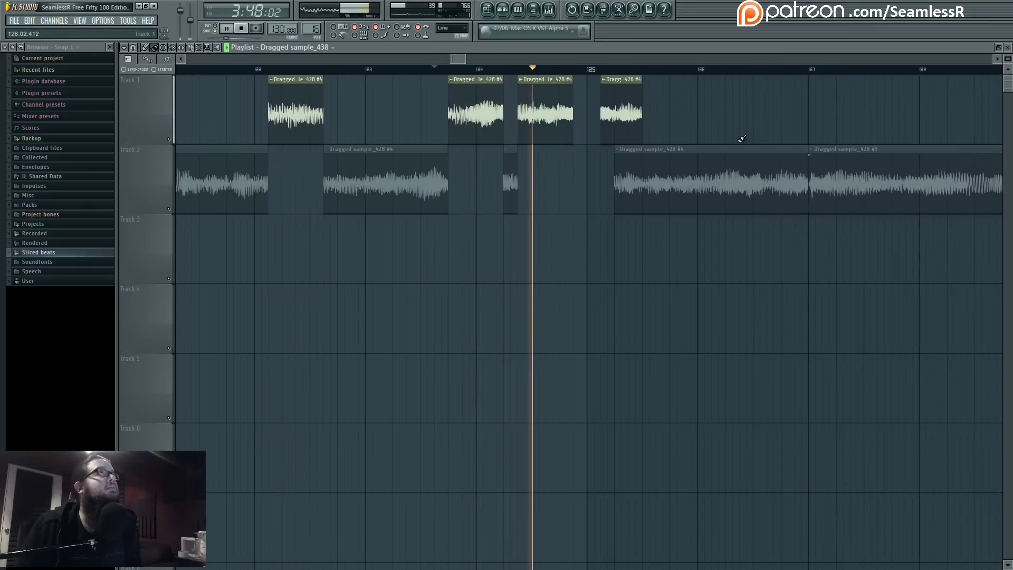
# Audition the remaining Dragged sample_428 slices, jumping ahead to bar 155 and on to the section's end near bar 167
pyautogui.moveTo(806, 134); pyautogui.dragTo(211, 145)
pyautogui.moveTo(982, 138); pyautogui.dragTo(634, 132)
pyautogui.moveTo(917, 83); pyautogui.dragTo(409, 127)
pyautogui.moveTo(851, 132); pyautogui.dragTo(264, 135)
pyautogui.moveTo(865, 133); pyautogui.dragTo(586, 131)
pyautogui.moveTo(929, 132); pyautogui.dragTo(476, 127)
pyautogui.moveTo(840, 163); pyautogui.dragTo(353, 163)
pyautogui.moveTo(617, 72); pyautogui.dragTo(575, 78)
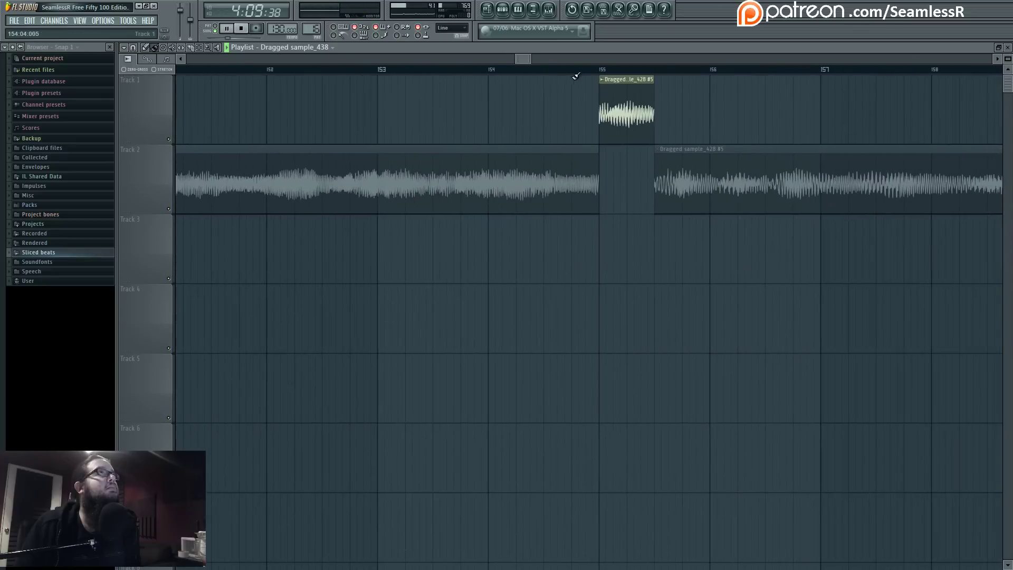
pyautogui.moveTo(995, 127); pyautogui.dragTo(740, 131)
pyautogui.click(828, 69)
pyautogui.moveTo(996, 126); pyautogui.dragTo(497, 151)
pyautogui.click(824, 69)
pyautogui.moveTo(776, 161); pyautogui.dragTo(355, 159)
pyautogui.scroll(-15, 813, 148)
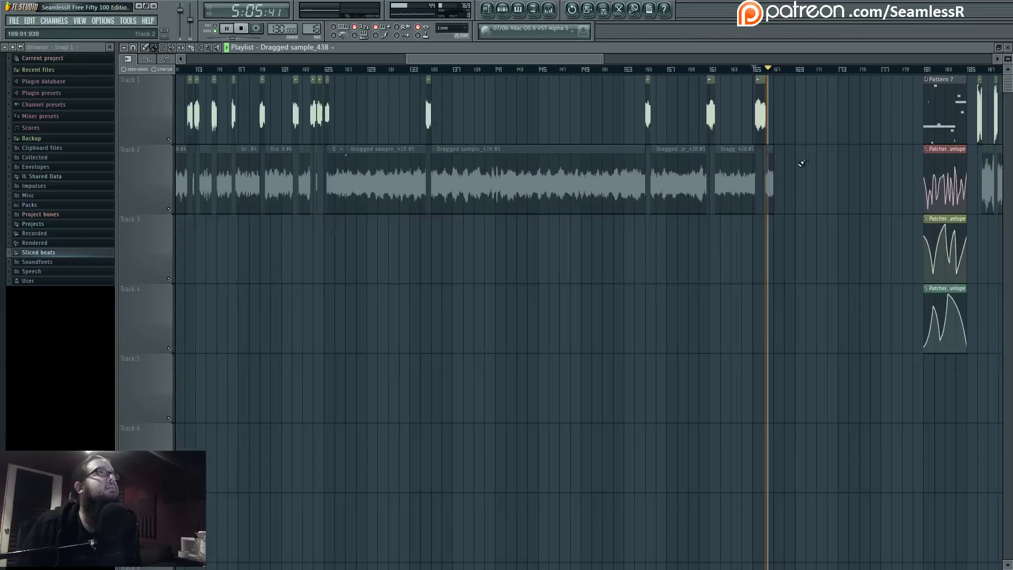
# Listen to the slices following Pattern 7, plus the layered slices on tracks 1 to 6 between bars 201 and 211
pyautogui.scroll(15, 794, 172)
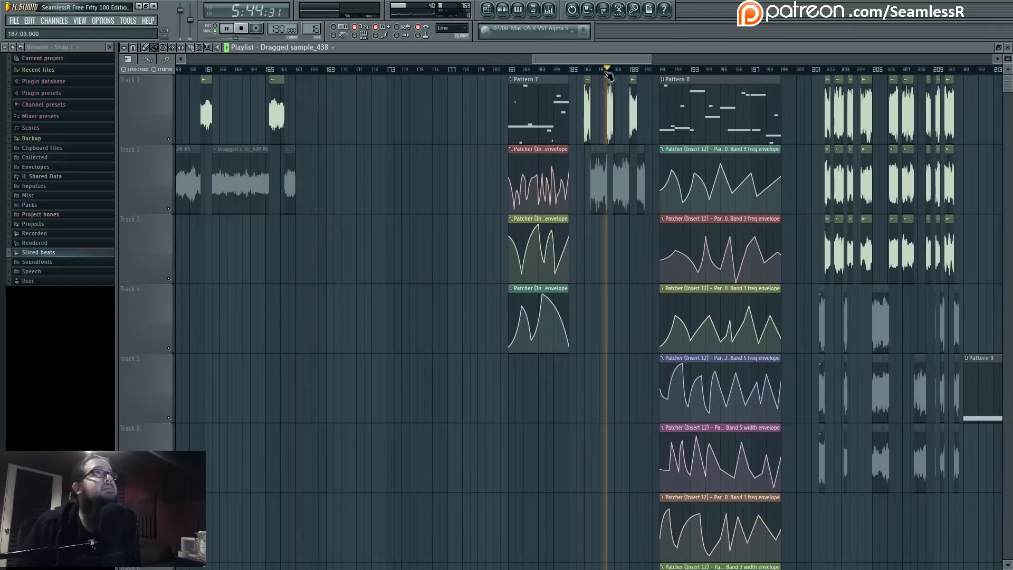
pyautogui.scroll(15, 631, 85)
pyautogui.hscroll(10, 596, 95)
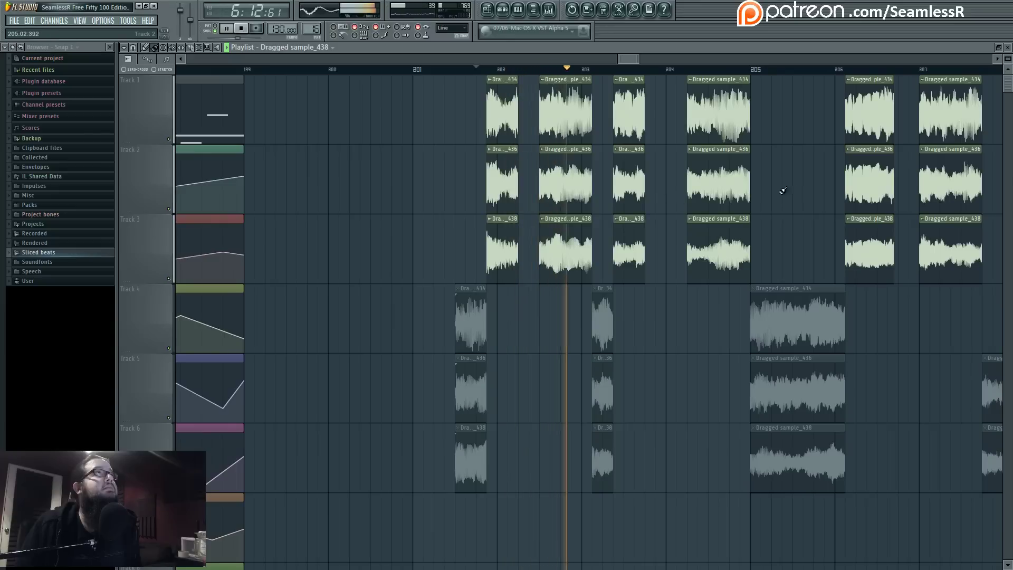
pyautogui.hscroll(3, 794, 171)
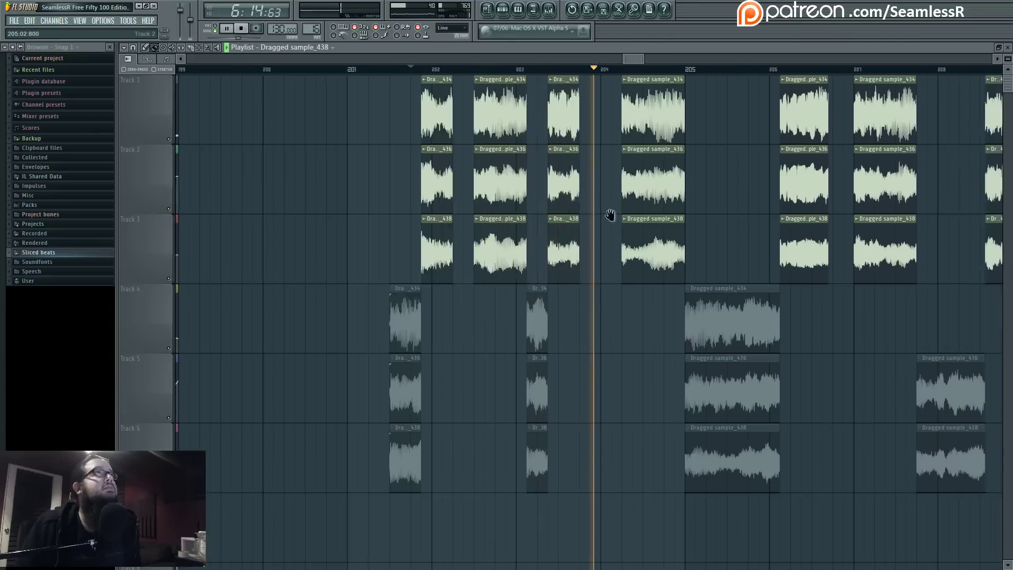
pyautogui.click(581, 70)
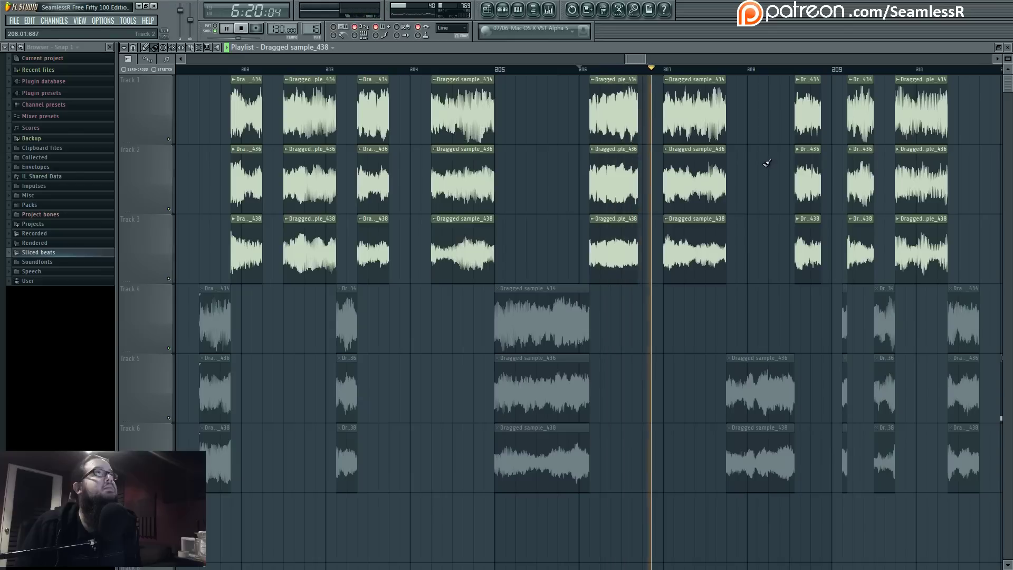
pyautogui.moveTo(768, 163); pyautogui.dragTo(559, 188)
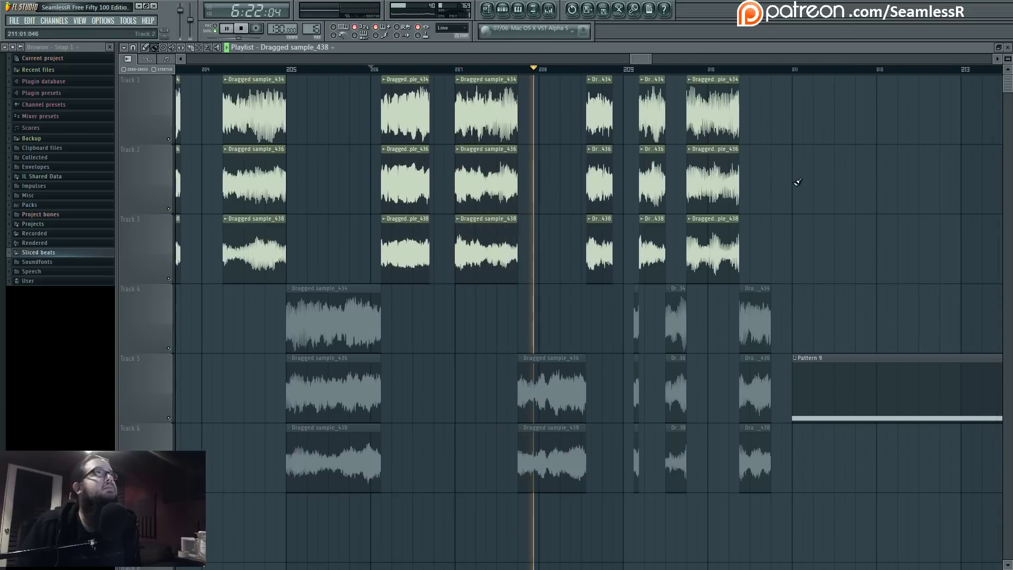
pyautogui.hscroll(2, 580, 206)
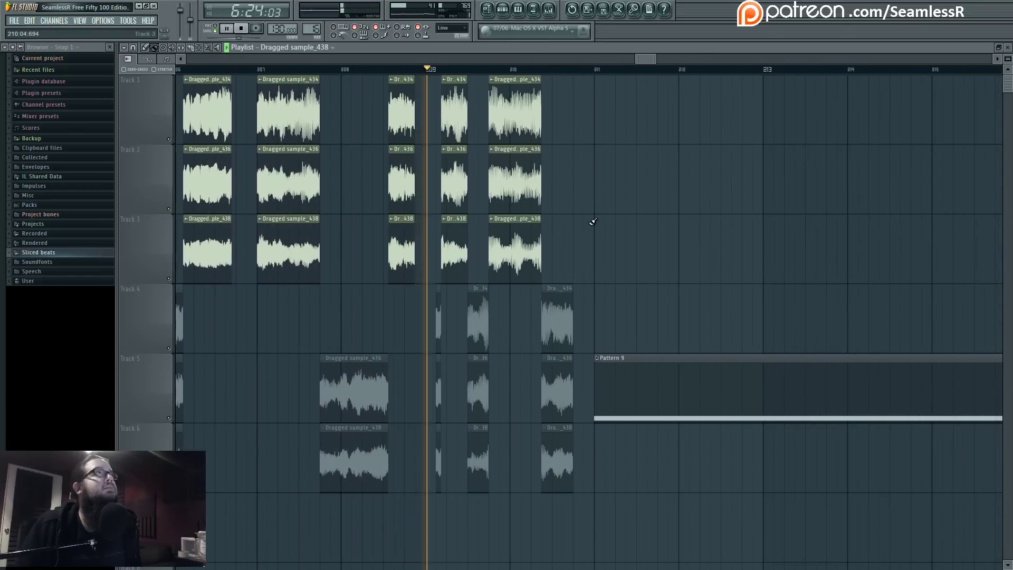
pyautogui.moveTo(642, 211); pyautogui.dragTo(552, 219)
pyautogui.scroll(-3, 550, 220)
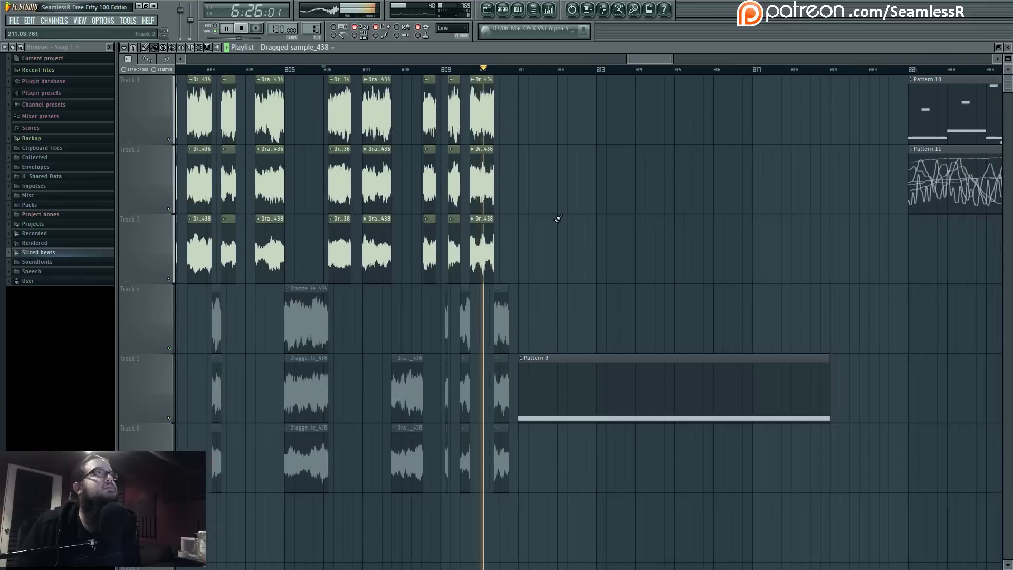
# Move past Patterns 9 to 11 and audition the Dragged sample_442 slices between bars 251 and 265
pyautogui.moveTo(690, 224); pyautogui.dragTo(317, 231)
pyautogui.moveTo(651, 228); pyautogui.dragTo(491, 177)
pyautogui.press('space')
pyautogui.moveTo(816, 181); pyautogui.dragTo(484, 159)
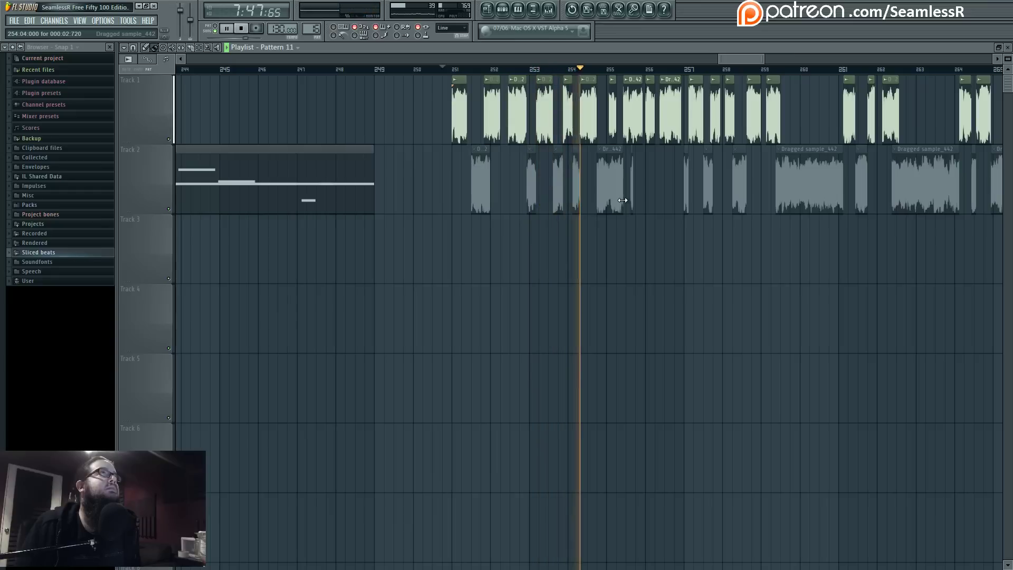
pyautogui.scroll(3, 623, 200)
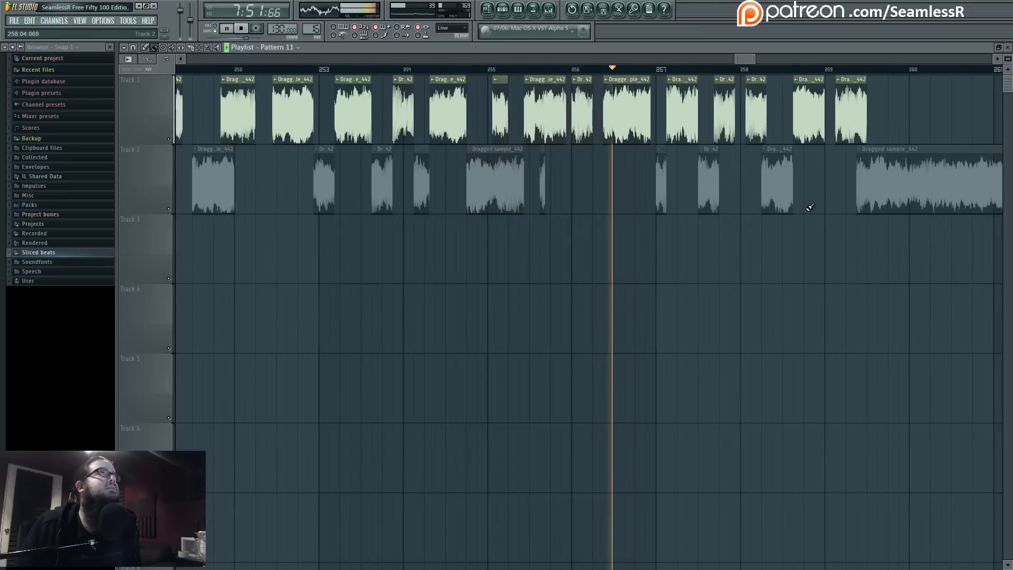
pyautogui.hscroll(3, 612, 211)
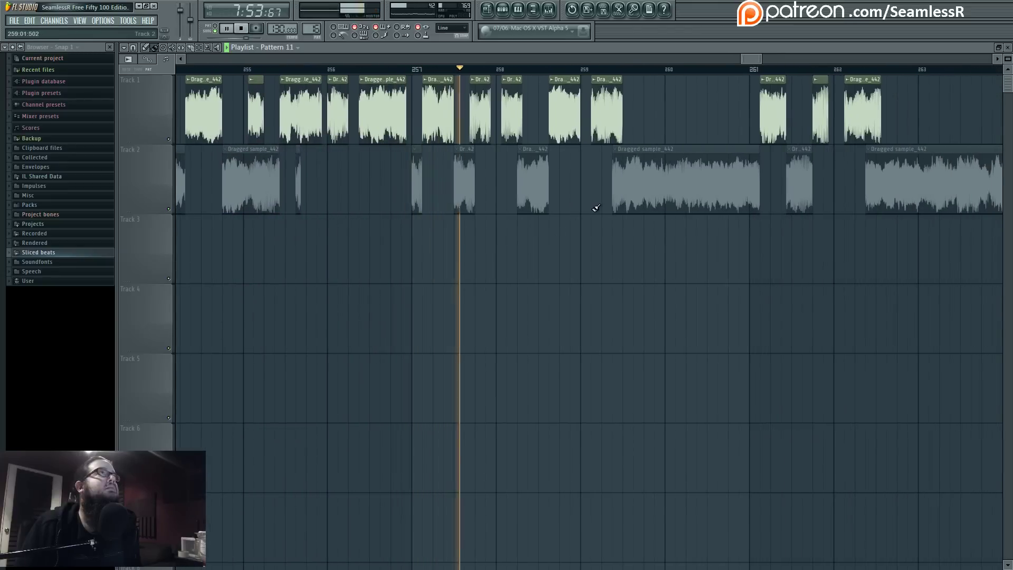
pyautogui.moveTo(720, 205); pyautogui.dragTo(531, 206)
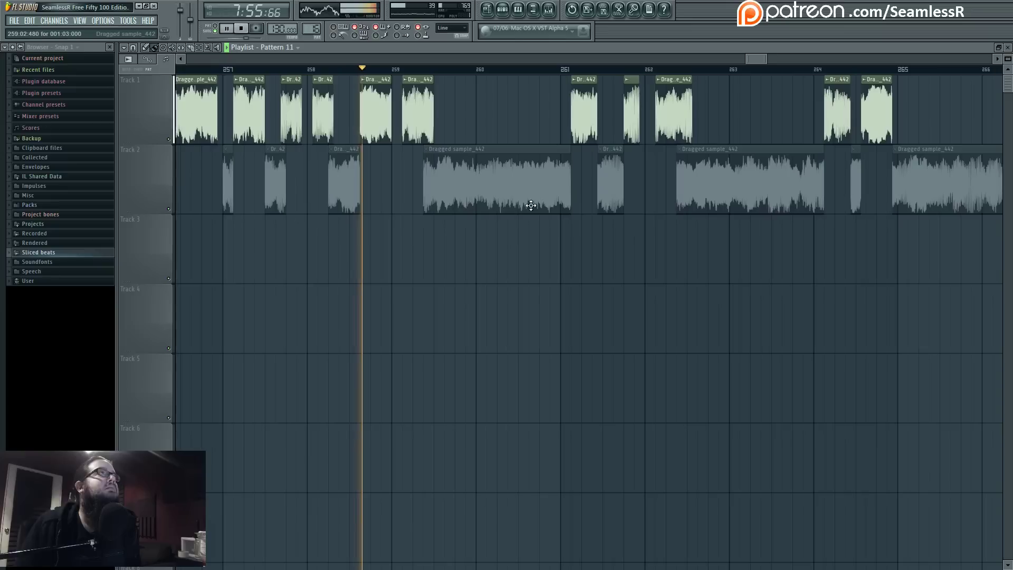
pyautogui.click(563, 69)
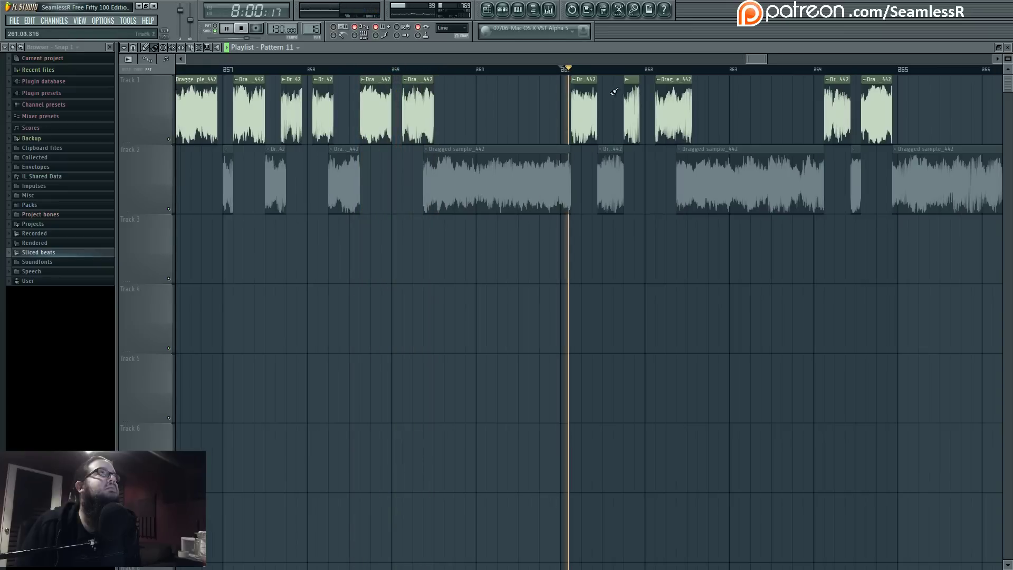
pyautogui.hscroll(2, 575, 132)
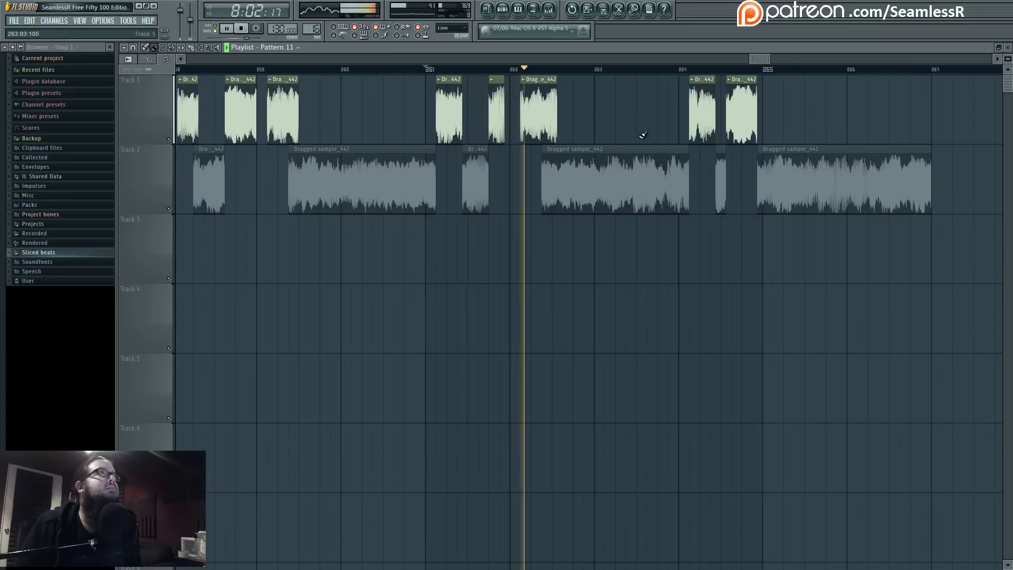
pyautogui.hscroll(2, 580, 116)
pyautogui.click(547, 69)
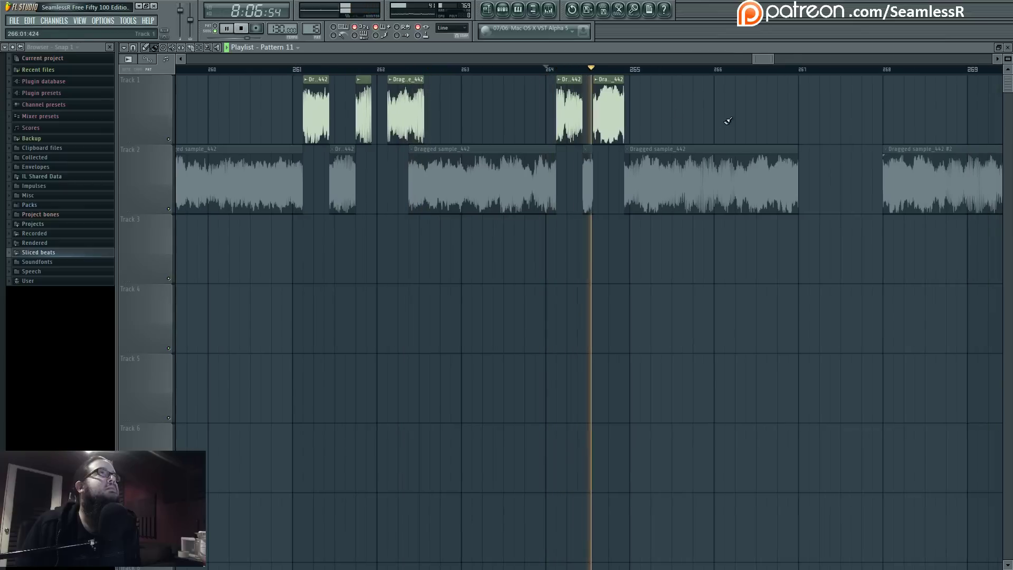
# Audition the Dragged sample_442 #2 slices on tracks 1 and 2 from about bar 269 to bar 275
pyautogui.hscroll(4, 729, 121)
pyautogui.click(716, 69)
pyautogui.hscroll(6, 765, 127)
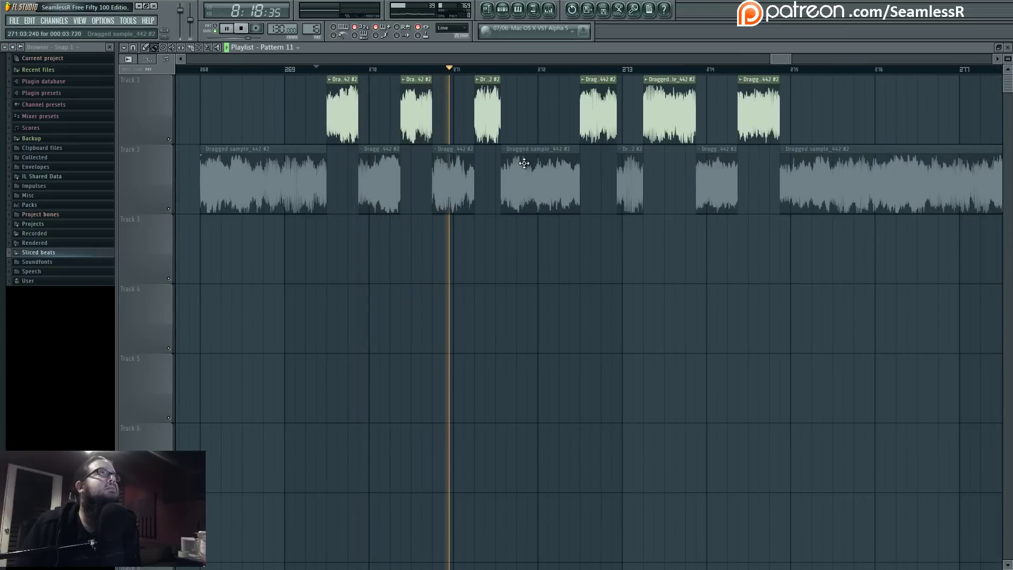
pyautogui.hscroll(1, 607, 164)
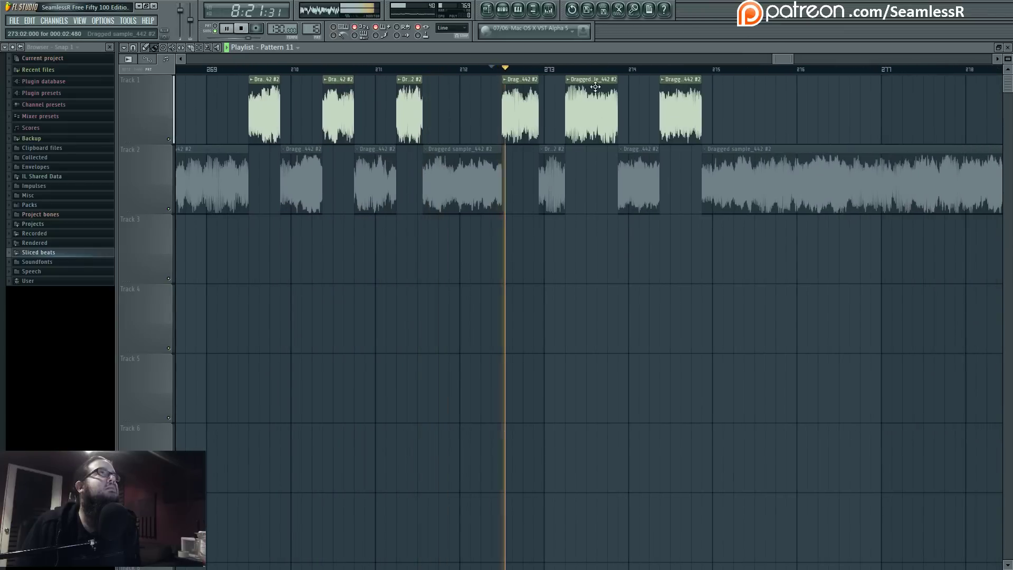
pyautogui.hscroll(2, 587, 156)
pyautogui.hscroll(1, 559, 163)
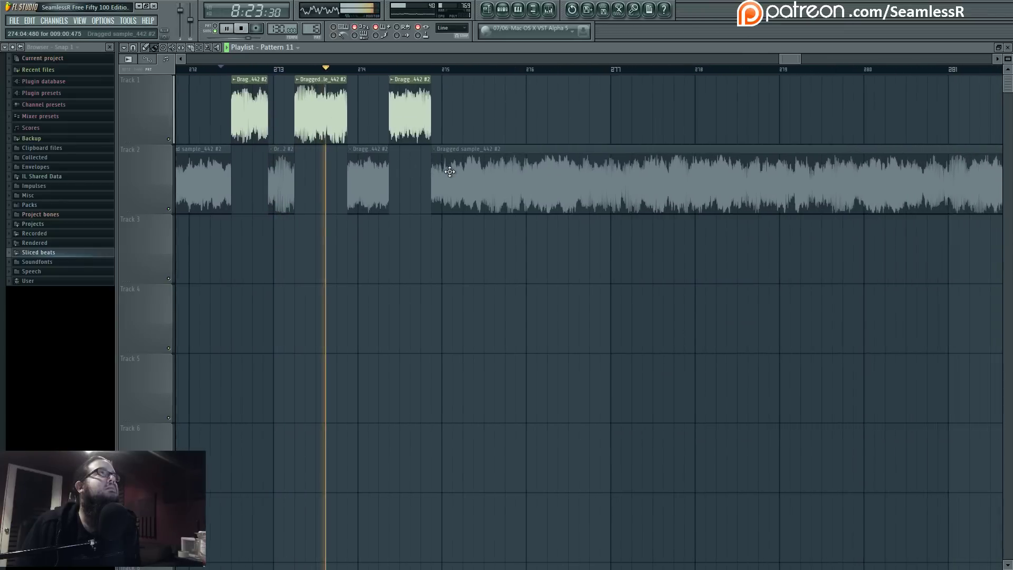
pyautogui.scroll(-2, 450, 171)
pyautogui.scroll(-1, 449, 171)
# Move past the automation section and audition the Dragged sample_446 slices on tracks 1 and 2 from about bar 309 to bar 316
pyautogui.moveTo(755, 116); pyautogui.dragTo(144, 153)
pyautogui.scroll(-4, 523, 147)
pyautogui.scroll(5, 650, 98)
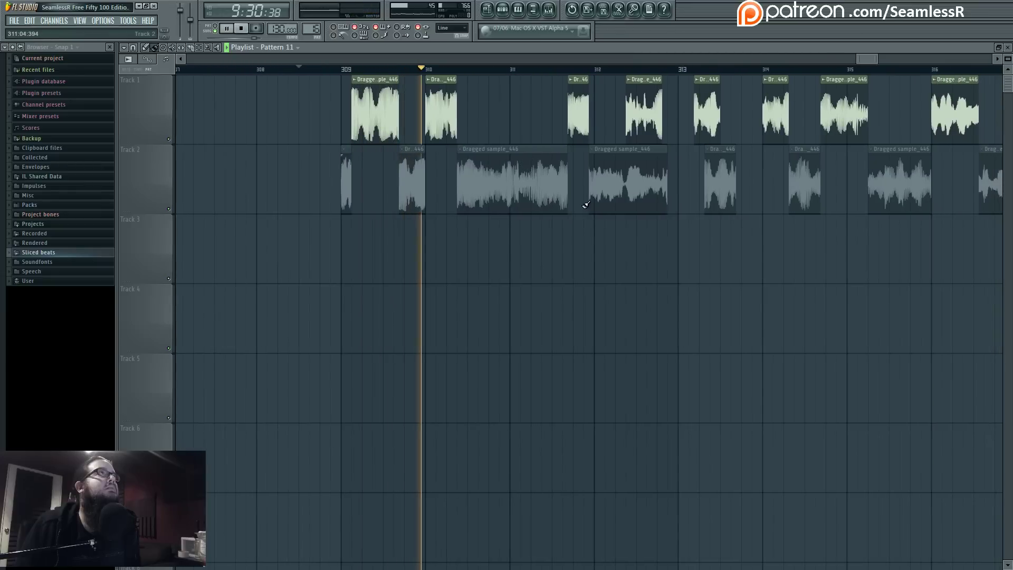
pyautogui.moveTo(638, 168); pyautogui.dragTo(447, 181)
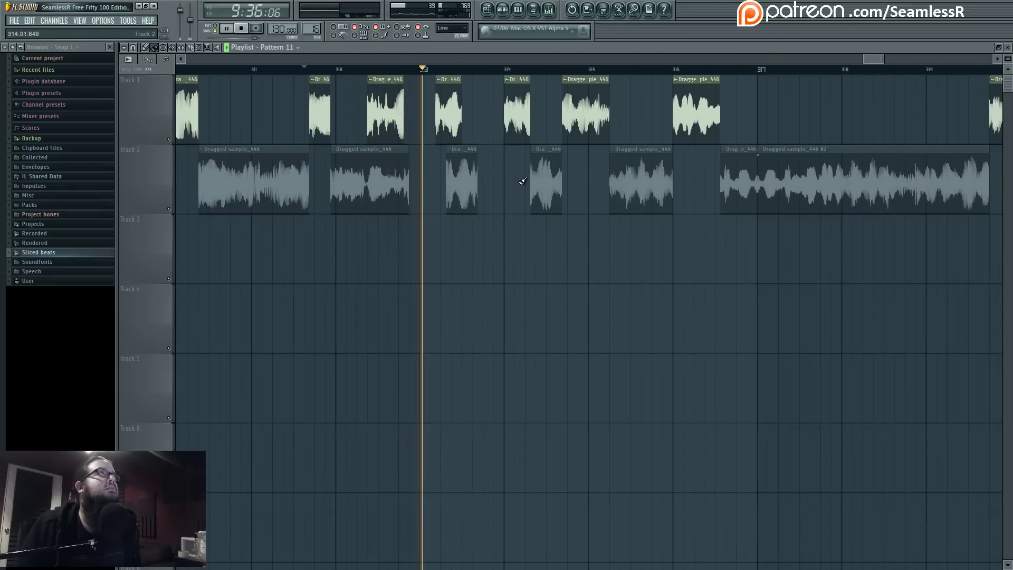
pyautogui.moveTo(626, 180); pyautogui.dragTo(492, 205)
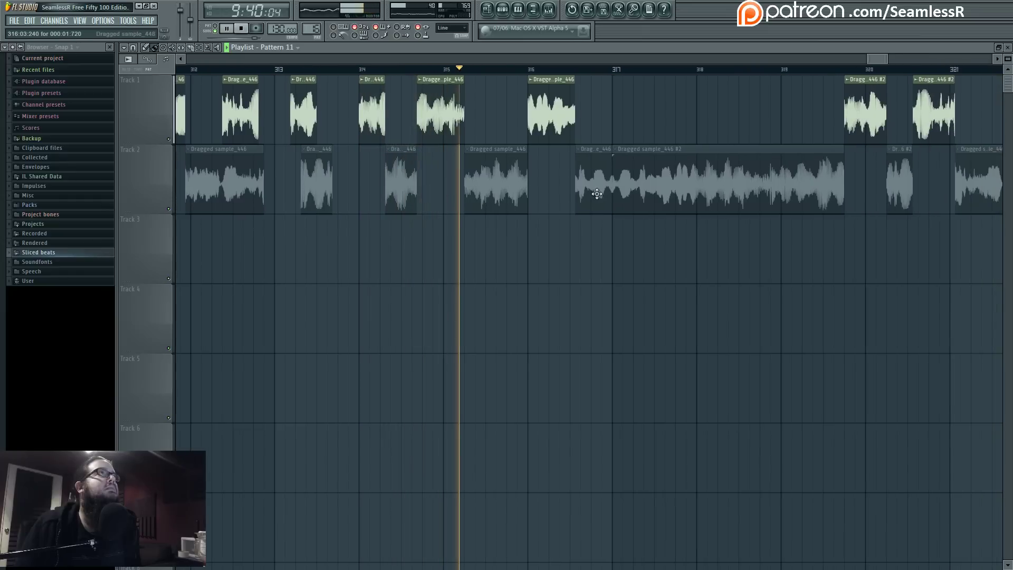
pyautogui.moveTo(650, 110); pyautogui.dragTo(531, 132)
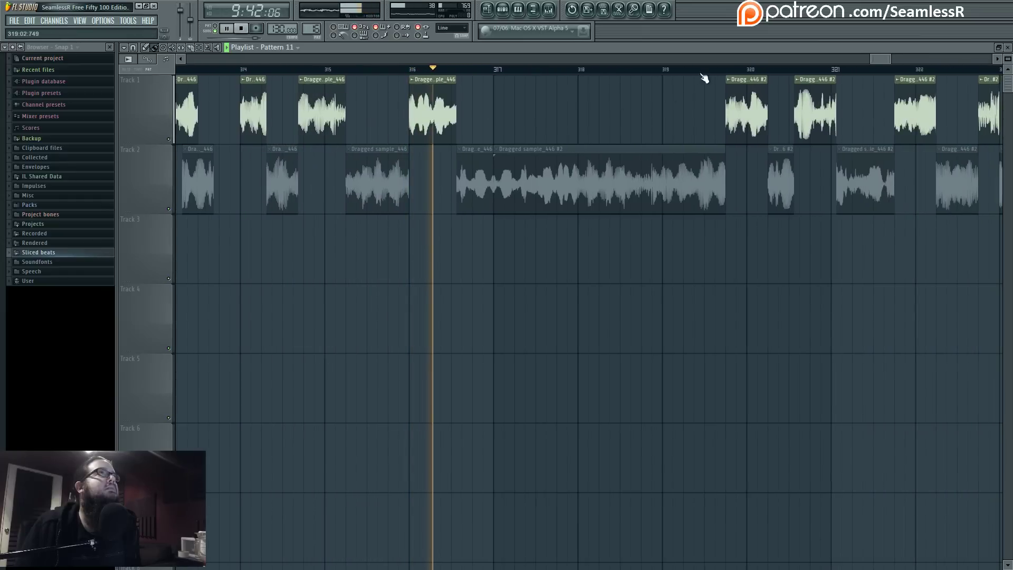
# Skip the long slice to just before bar 320 and listen to the Dragged sample_446 #2 and #3 slices up to about bar 328
pyautogui.click(718, 71)
pyautogui.moveTo(826, 114); pyautogui.dragTo(550, 160)
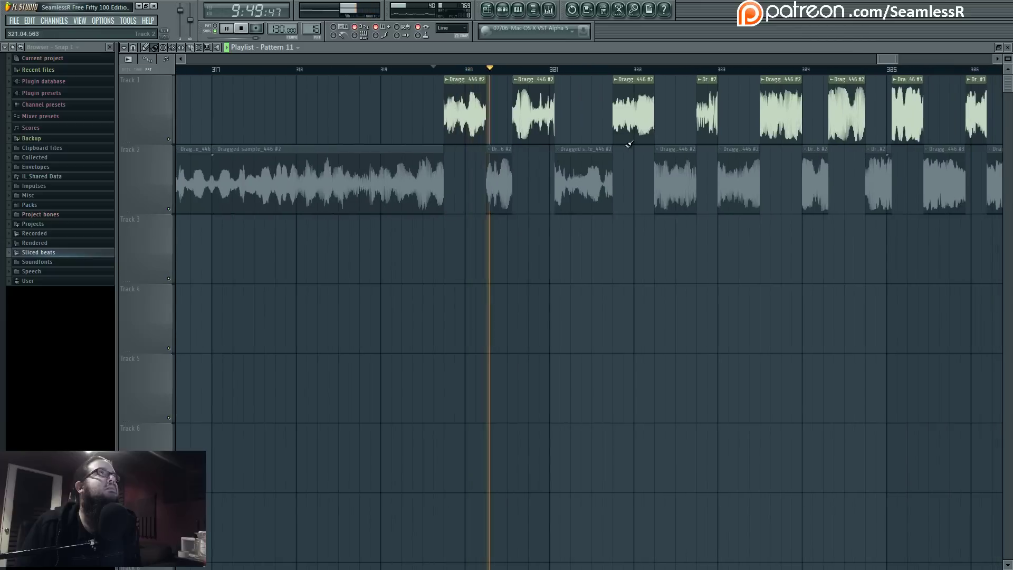
pyautogui.moveTo(625, 145); pyautogui.dragTo(494, 153)
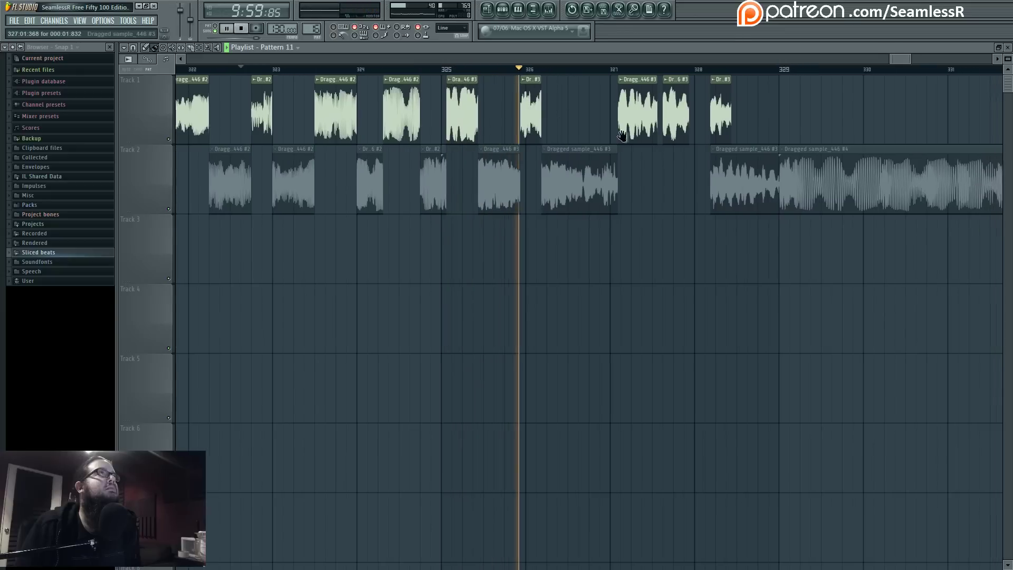
pyautogui.moveTo(495, 157); pyautogui.dragTo(478, 156)
pyautogui.moveTo(681, 138); pyautogui.dragTo(586, 138)
# Audition the Dragged sample_446 #4 and #5 slices, jumping to about bars 336, 343 and 345, and stop playback
pyautogui.scroll(-3, 586, 136)
pyautogui.click(775, 73)
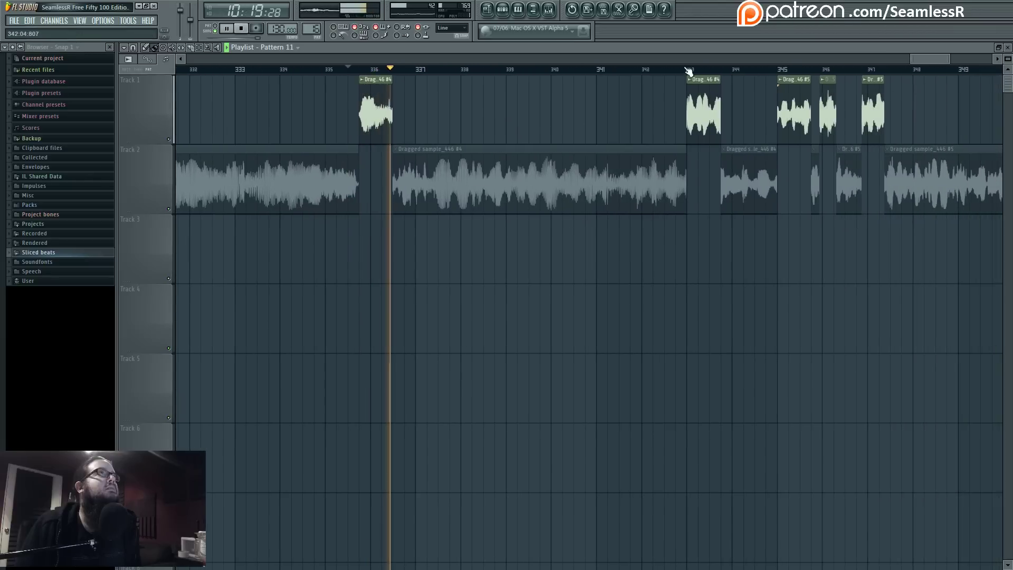
pyautogui.click(687, 71)
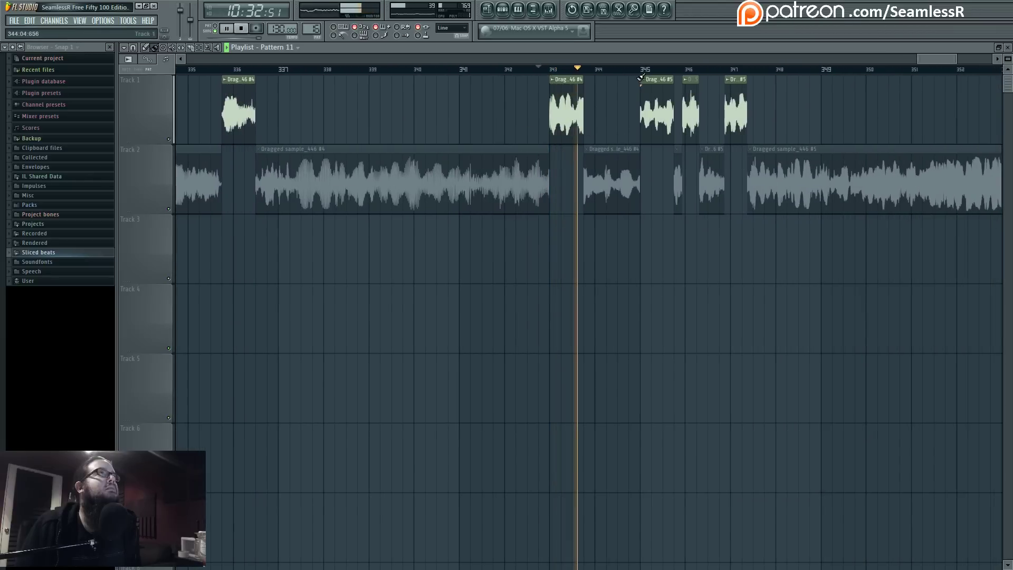
pyautogui.click(640, 71)
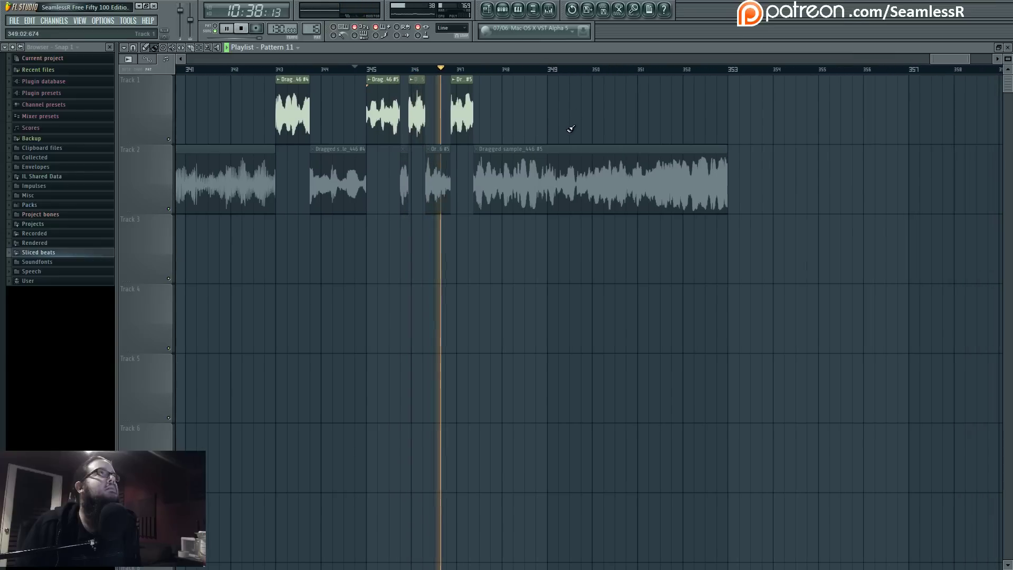
pyautogui.press('space')
# Reduce the playlist's track height and fit the whole arrangement in view
pyautogui.scroll(-5, 644, 131)
pyautogui.moveTo(522, 158)
pyautogui.mouseDown()
pyautogui.moveTo(765, 161)
pyautogui.moveTo(357, 164)
pyautogui.moveTo(285, 199)
pyautogui.moveTo(1009, 200)
pyautogui.moveTo(644, 203)
pyautogui.moveTo(698, 205)
pyautogui.mouseUp()
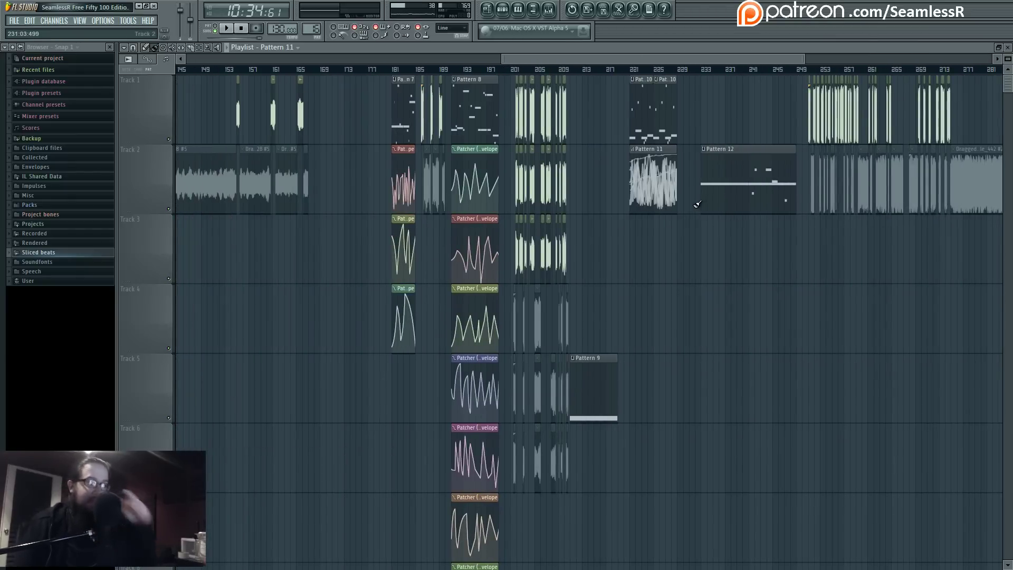
pyautogui.moveTo(1008, 60); pyautogui.dragTo(1007, 92)
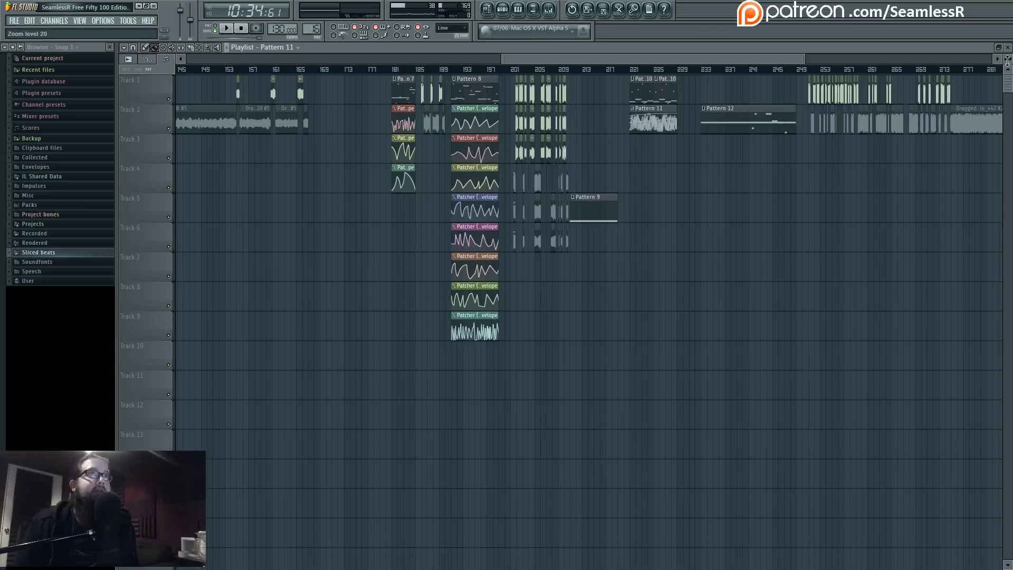
pyautogui.scroll(-8, 753, 251)
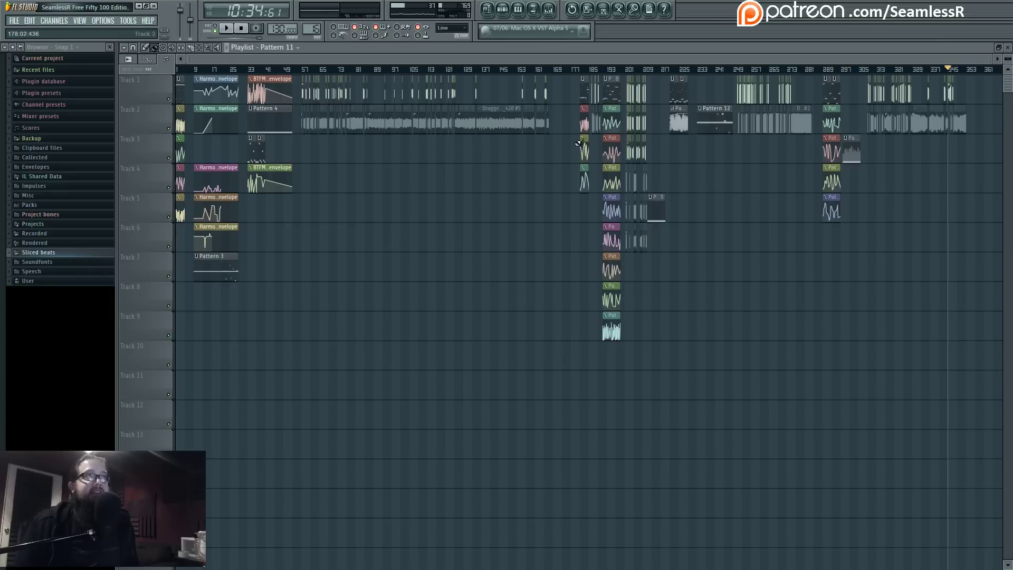
# Return the playhead to the very start of the arrangement
pyautogui.scroll(3, 479, 304)
pyautogui.scroll(-3, 600, 361)
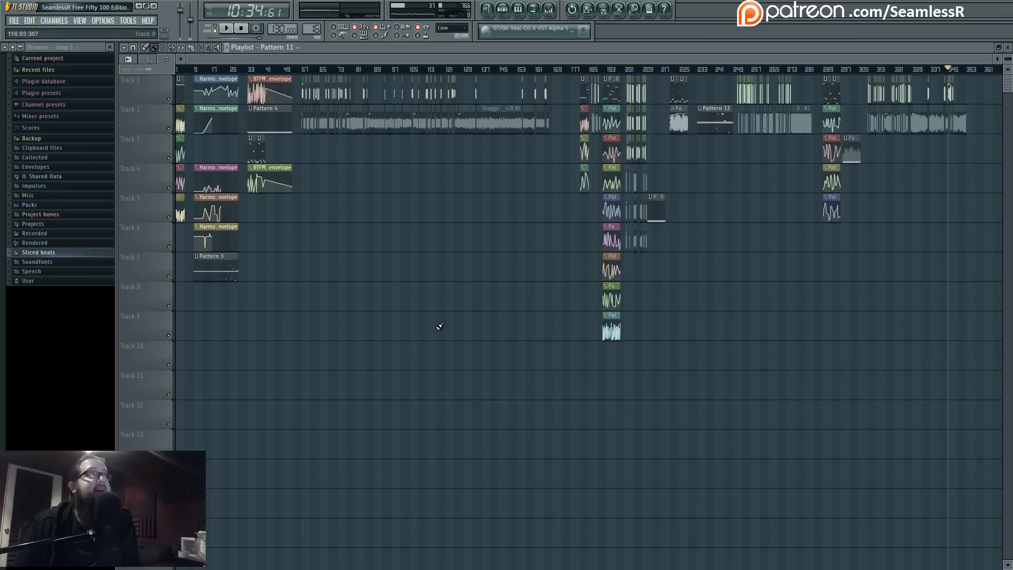
pyautogui.moveTo(207, 70)
pyautogui.mouseDown()
pyautogui.moveTo(781, 74)
pyautogui.moveTo(102, 75)
pyautogui.mouseUp()
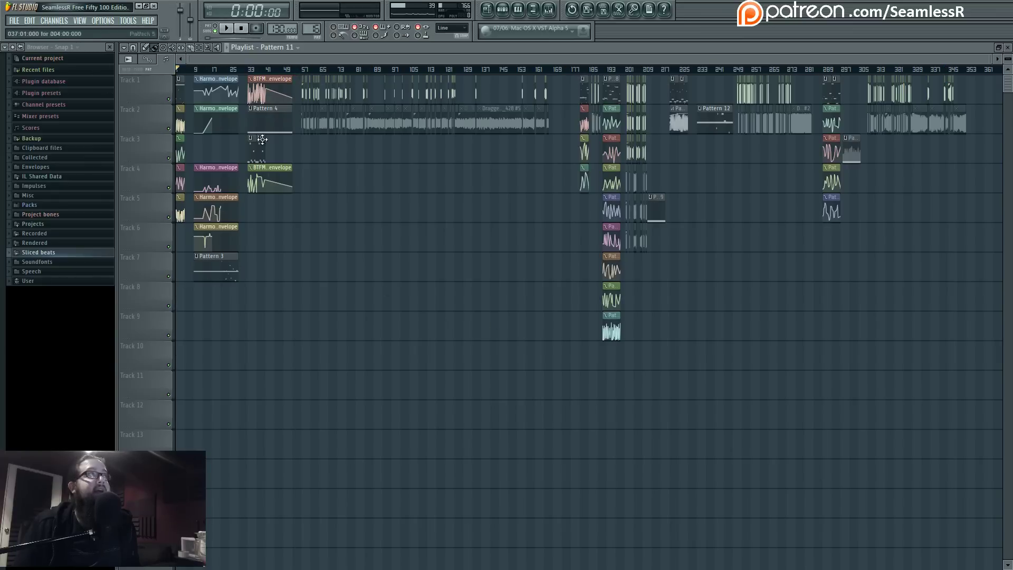